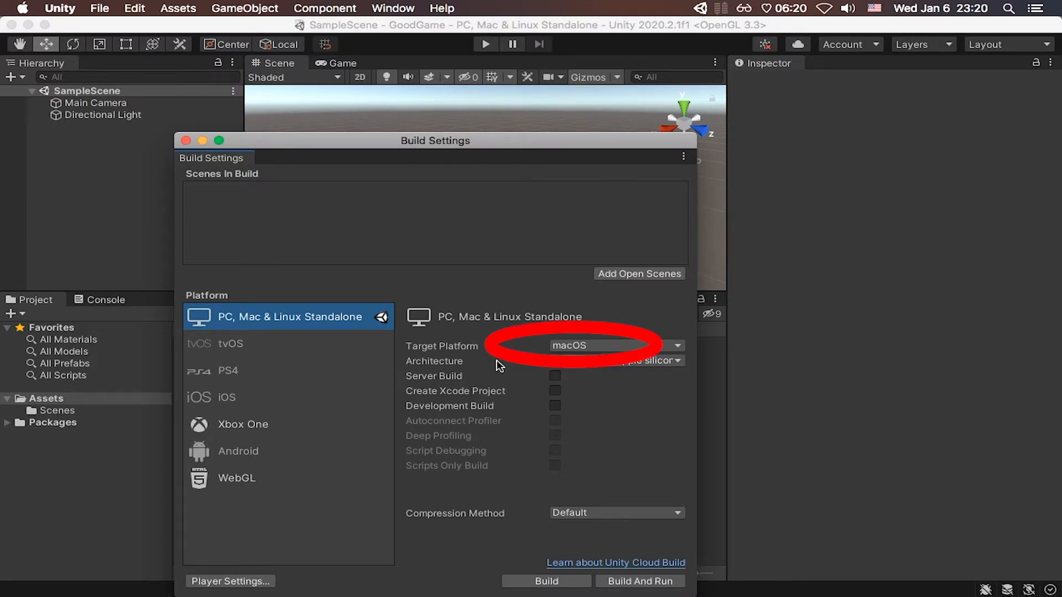
- Switch to Unity Hub and open Add Modules for the installed Unity 2020.2.1f1 to find Windows build support
{"action": "left_click", "coordinate": [550, 361]}
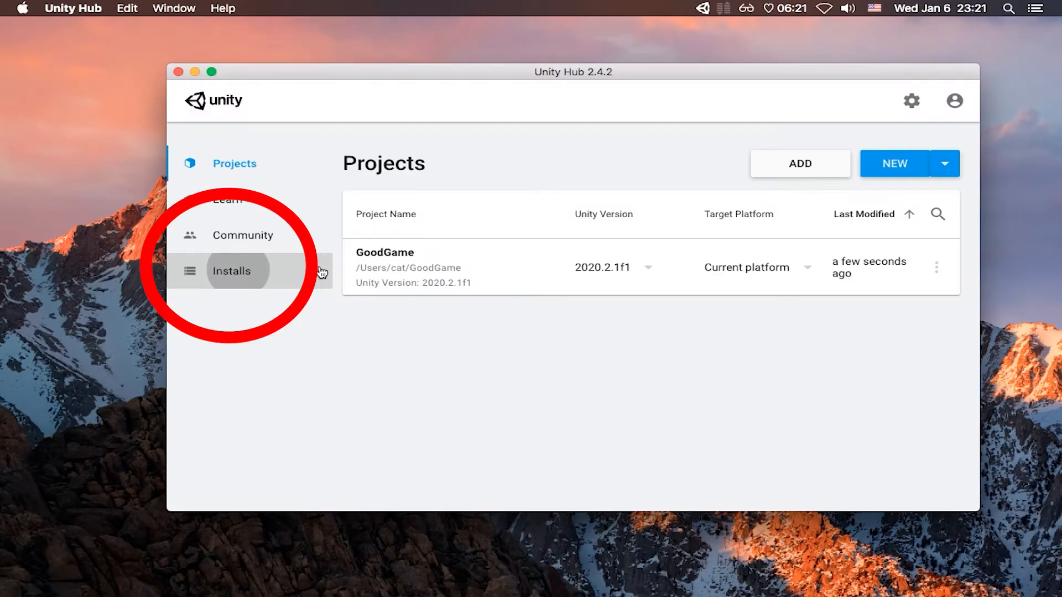
{"action": "left_click", "coordinate": [321, 272]}
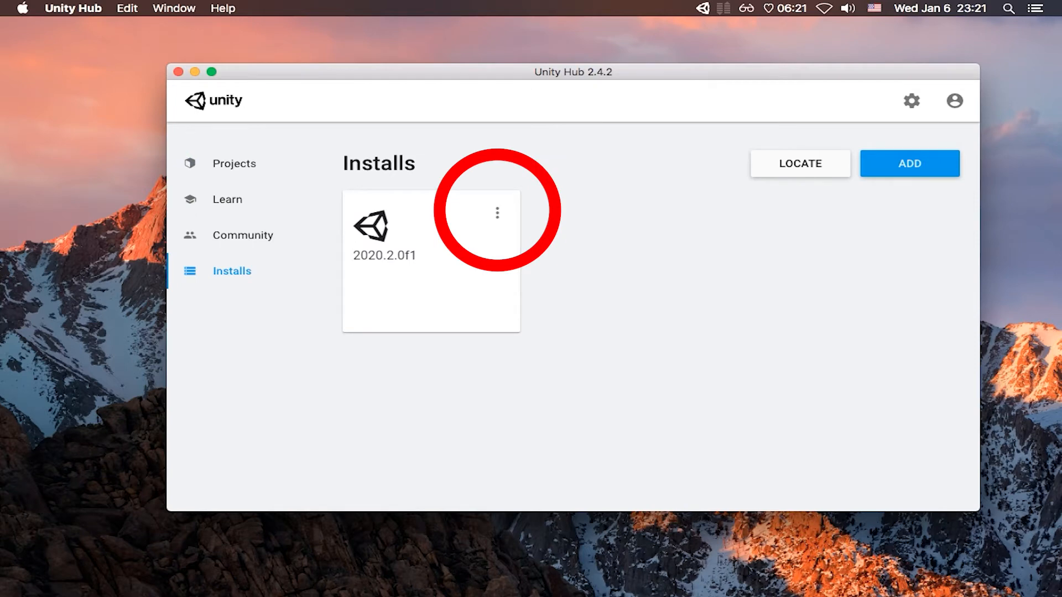
{"action": "left_click", "coordinate": [498, 213]}
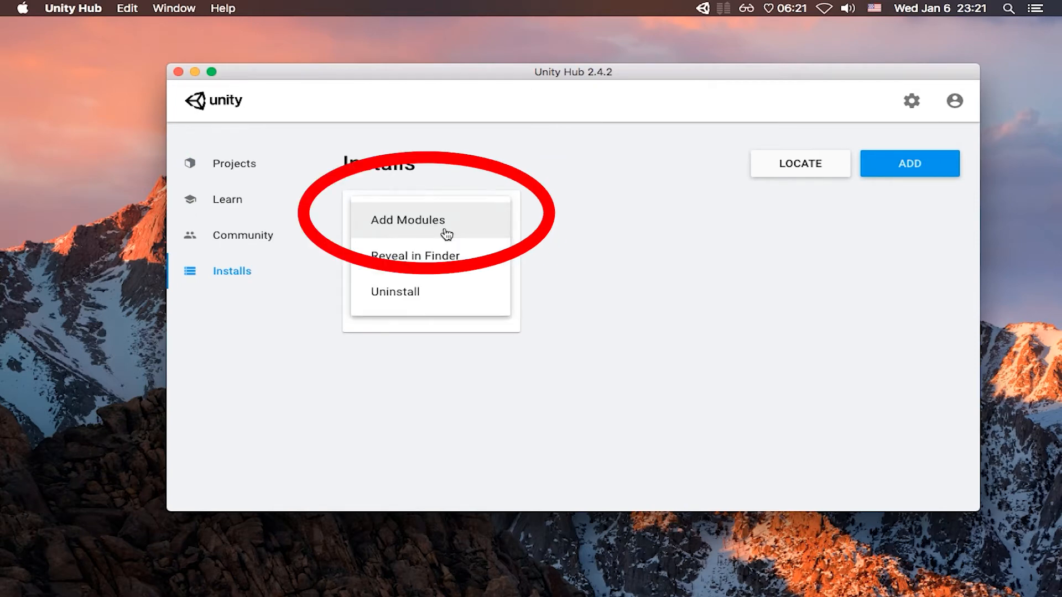
{"action": "left_click", "coordinate": [446, 234]}
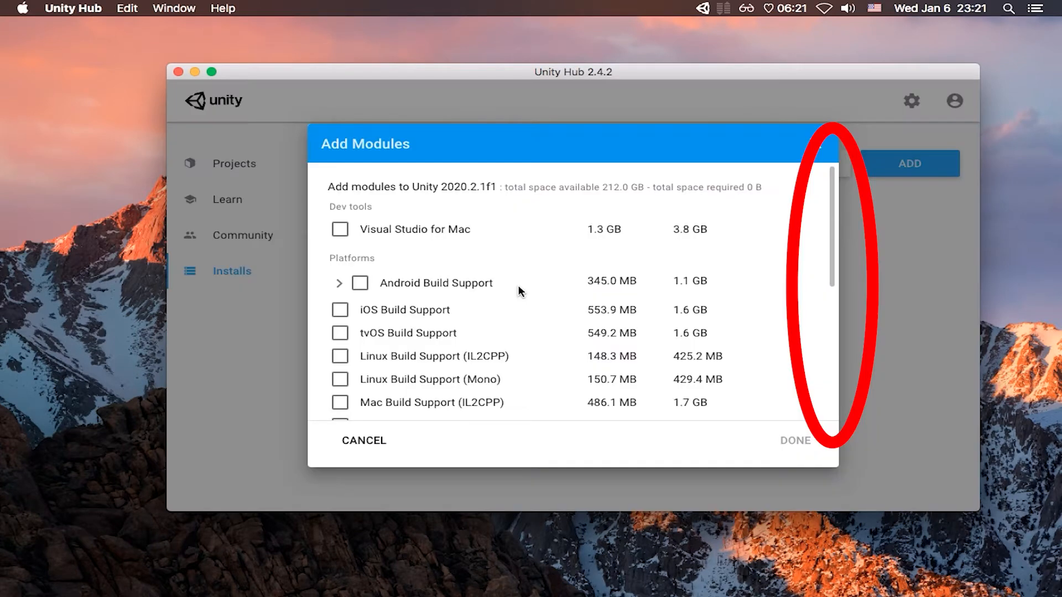
{"action": "scroll", "coordinate": [519, 286], "scroll_direction": "down", "scroll_amount": 3}
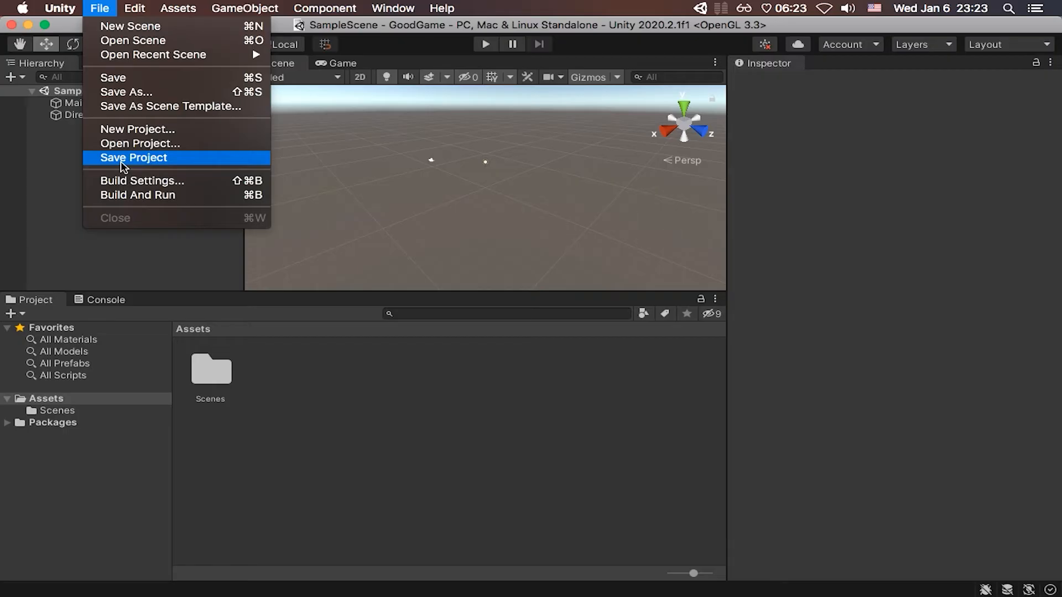
- Close the project's Build Settings and reopen the GoodGame project from Unity Hub's project list
{"action": "left_click", "coordinate": [142, 181]}
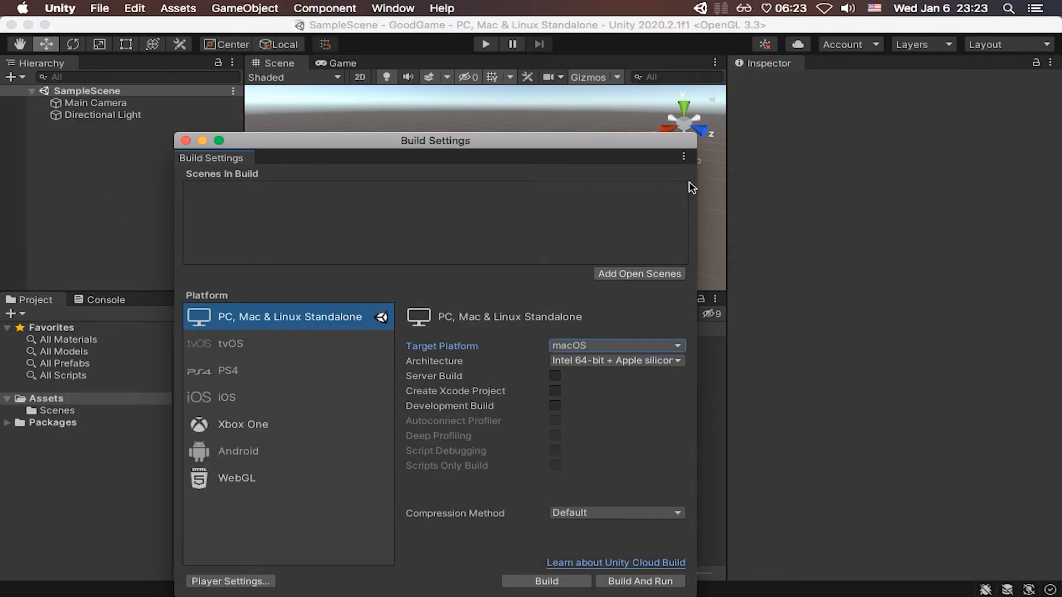
{"action": "left_click", "coordinate": [185, 141]}
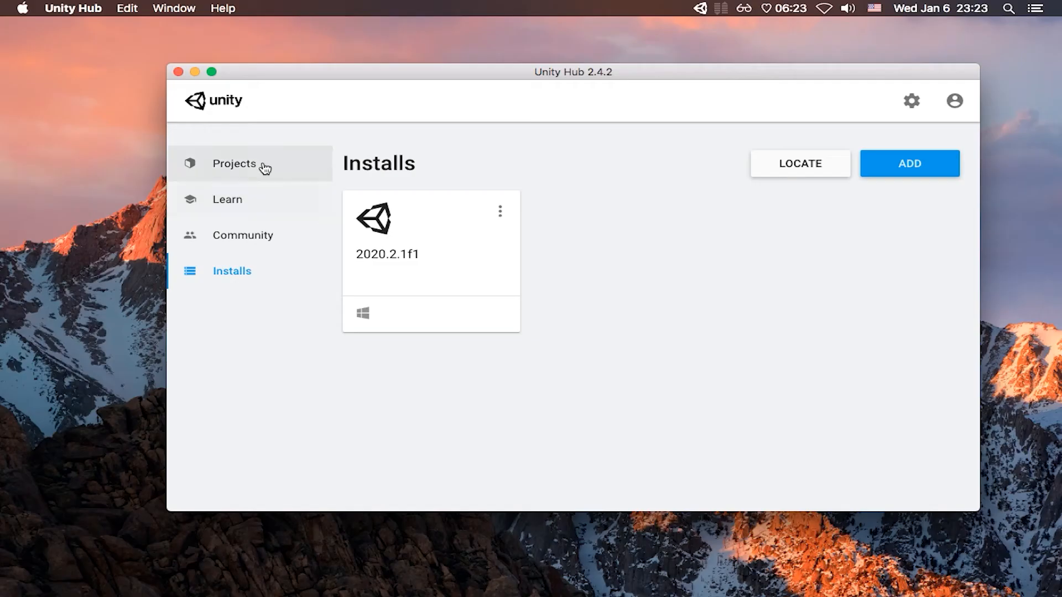
{"action": "left_click", "coordinate": [261, 165]}
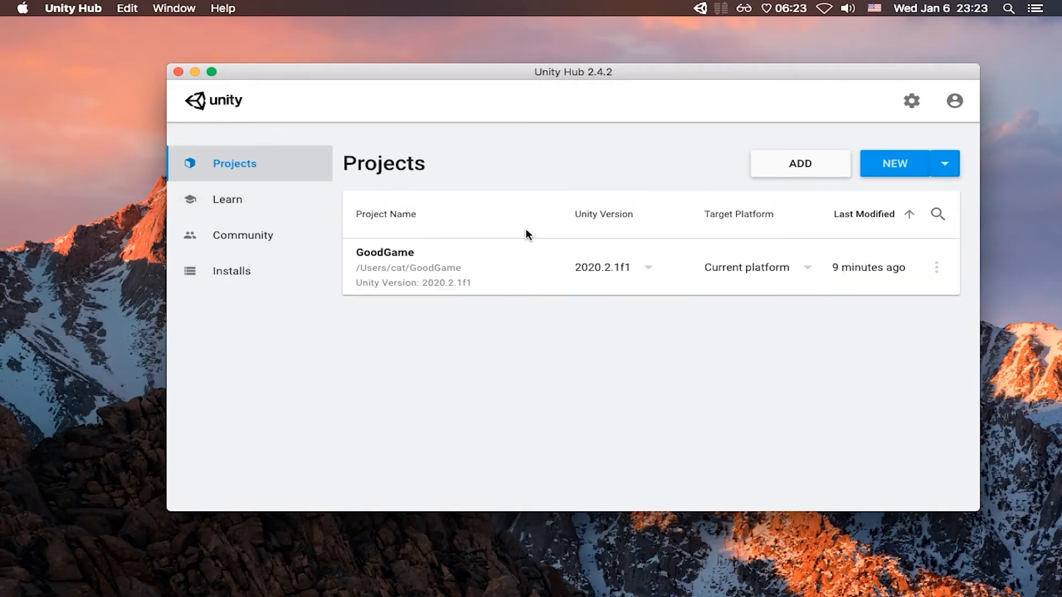
{"action": "left_click", "coordinate": [427, 275]}
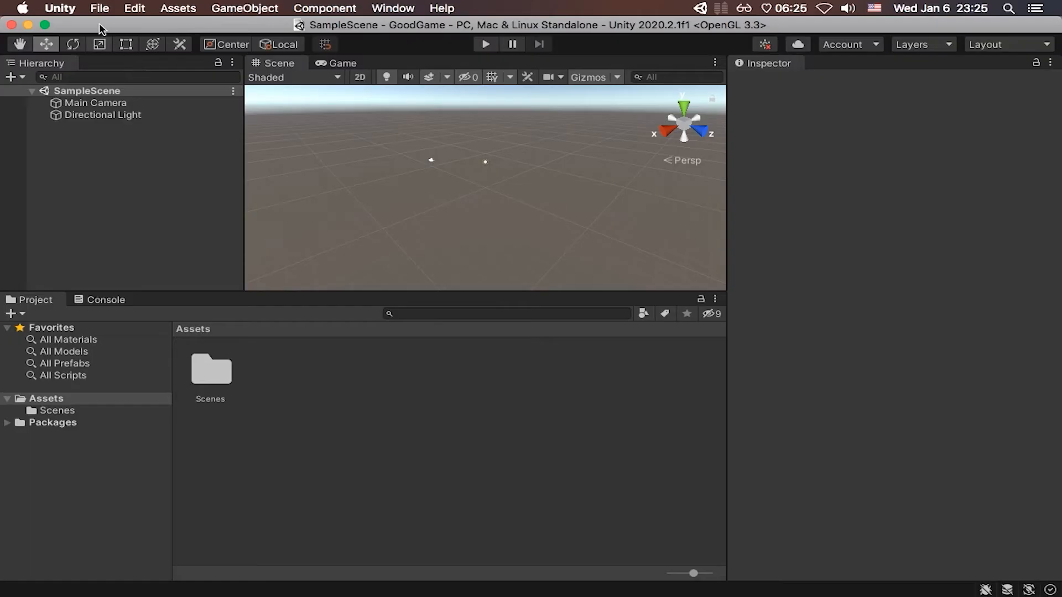
- Open the Build Settings and set the standalone build's target platform to Windows
{"action": "left_click", "coordinate": [99, 8]}
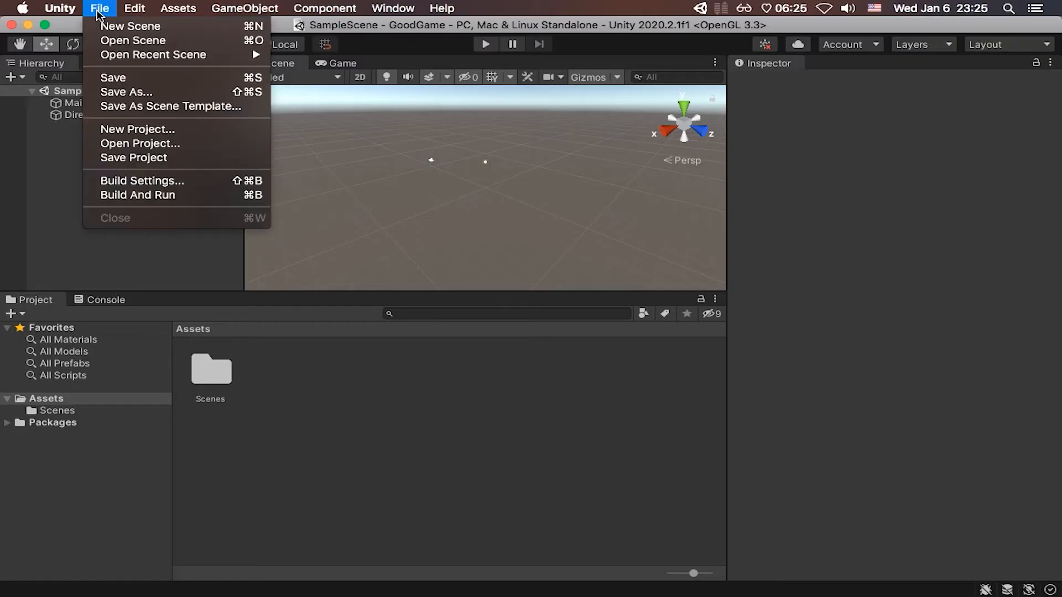
{"action": "left_click", "coordinate": [154, 184]}
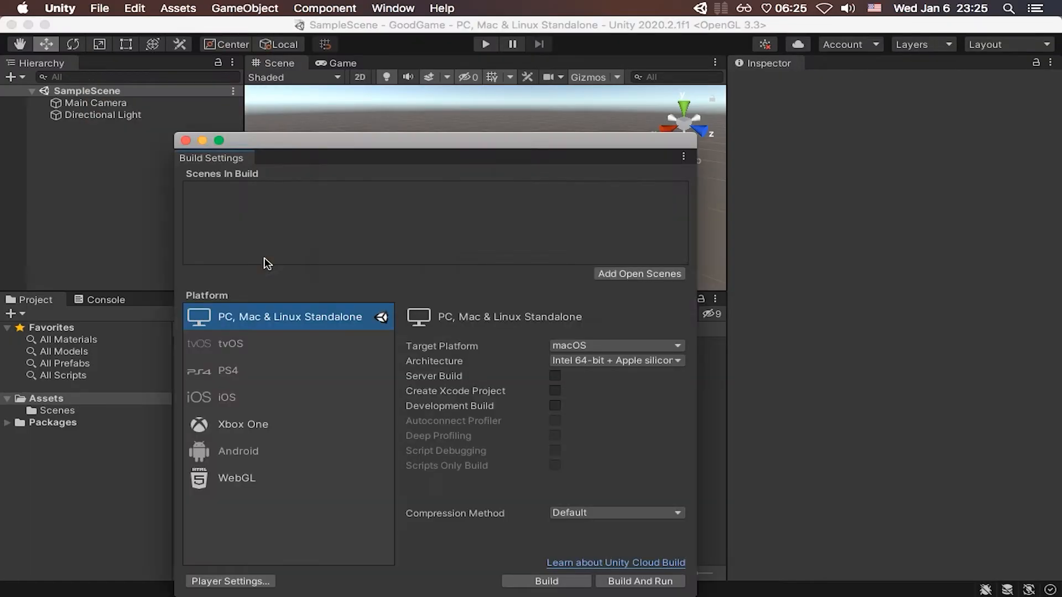
{"action": "left_click", "coordinate": [593, 348]}
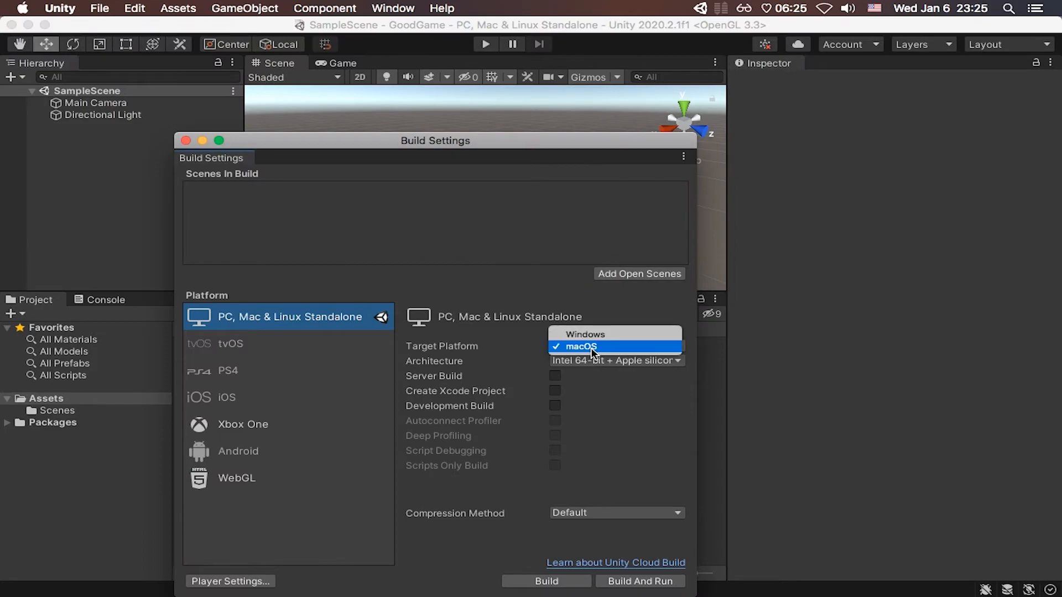
{"action": "left_click", "coordinate": [595, 346]}
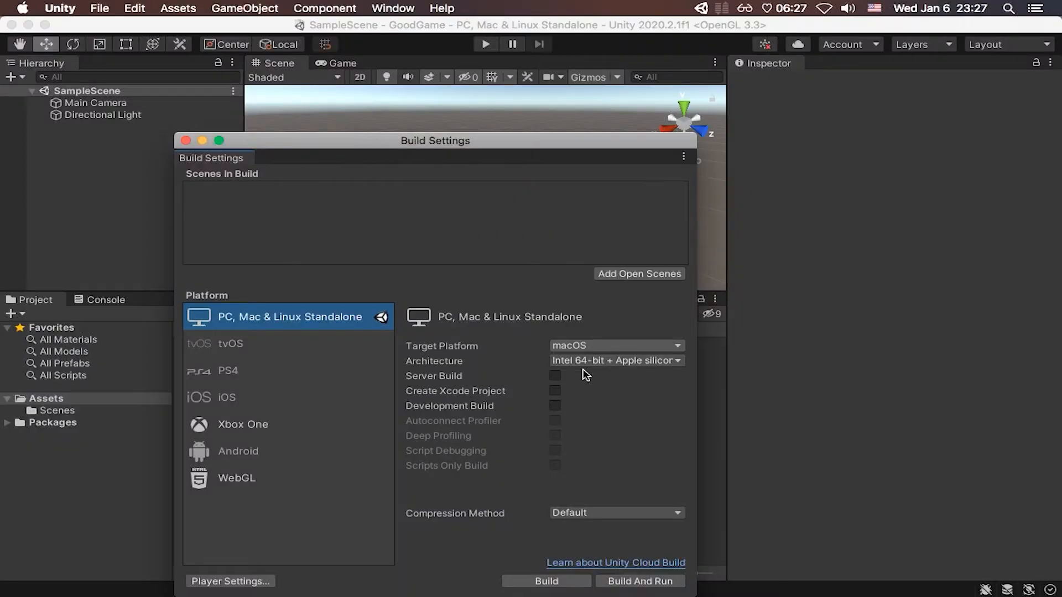
- Choose x86_64 as the architecture for the Windows build
{"action": "left_click", "coordinate": [635, 359]}
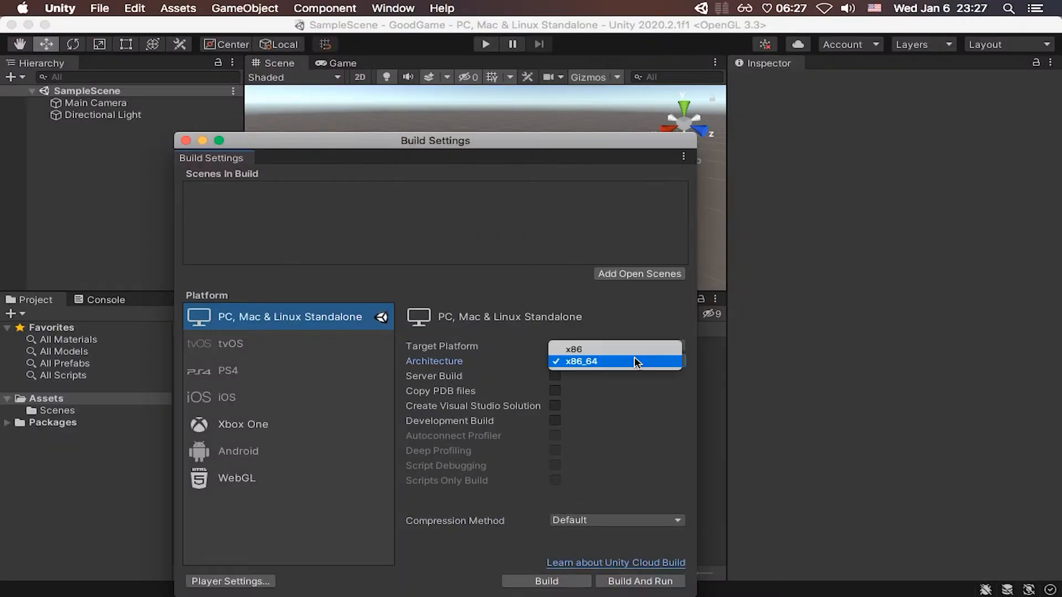
{"action": "left_click", "coordinate": [590, 362]}
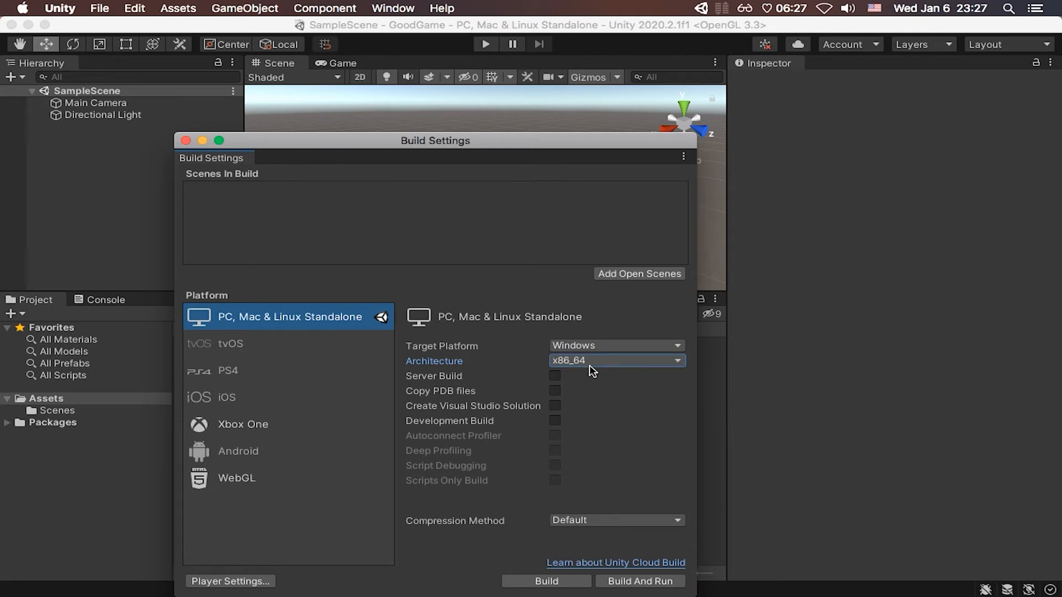
{"action": "left_click", "coordinate": [591, 366]}
{"action": "left_click", "coordinate": [590, 366]}
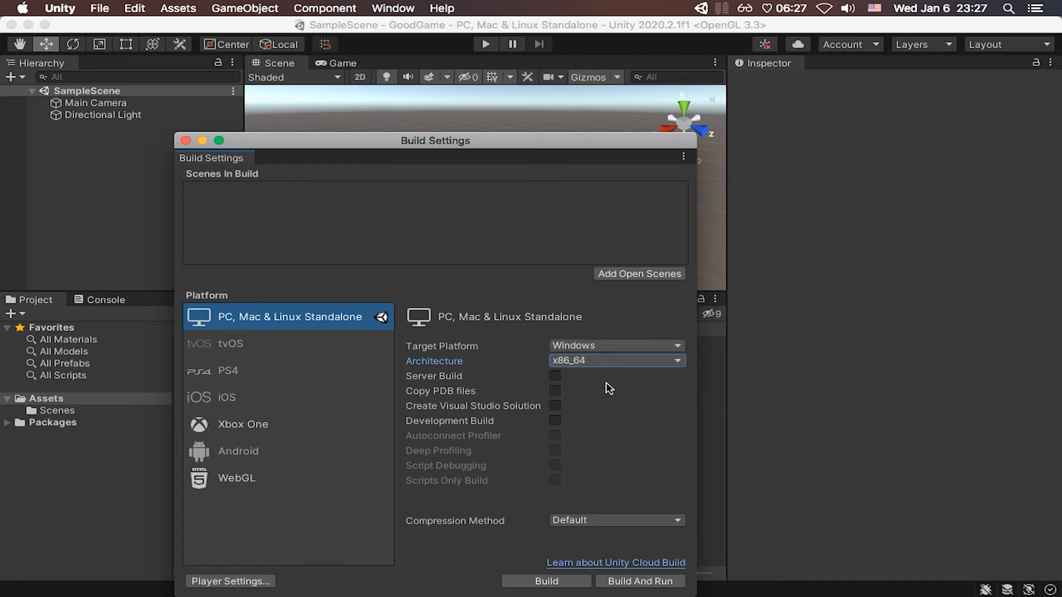
{"action": "left_click", "coordinate": [583, 363]}
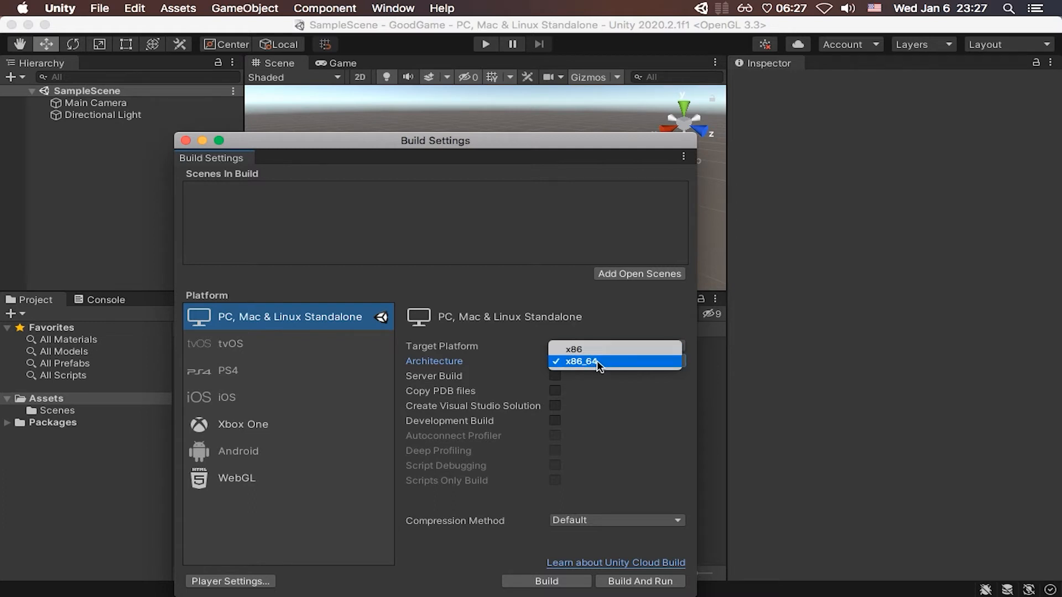
{"action": "left_click", "coordinate": [599, 365]}
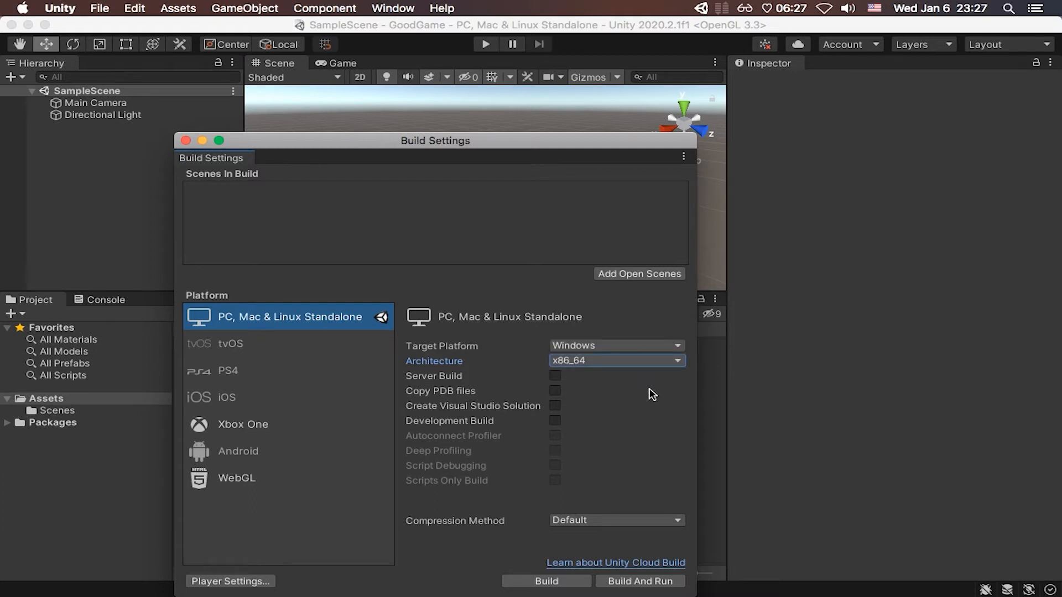
- Build the Windows version of the game and save it as googame-win in the GoodGame folder
{"action": "left_click", "coordinate": [559, 582]}
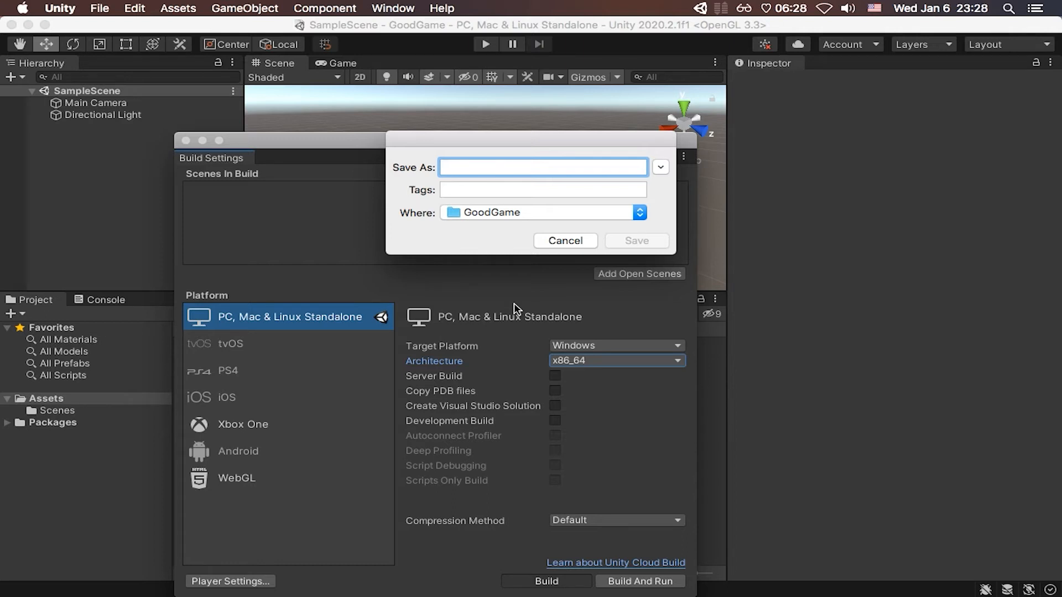
{"action": "type", "text": "googam"}
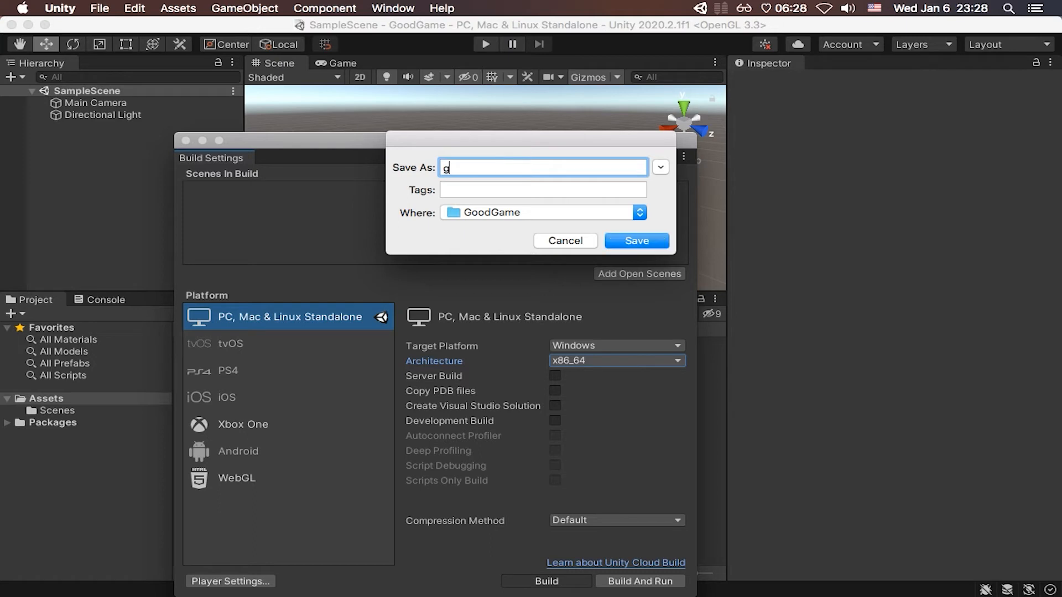
{"action": "type", "text": "e/win"}
{"action": "left_click", "coordinate": [660, 241]}
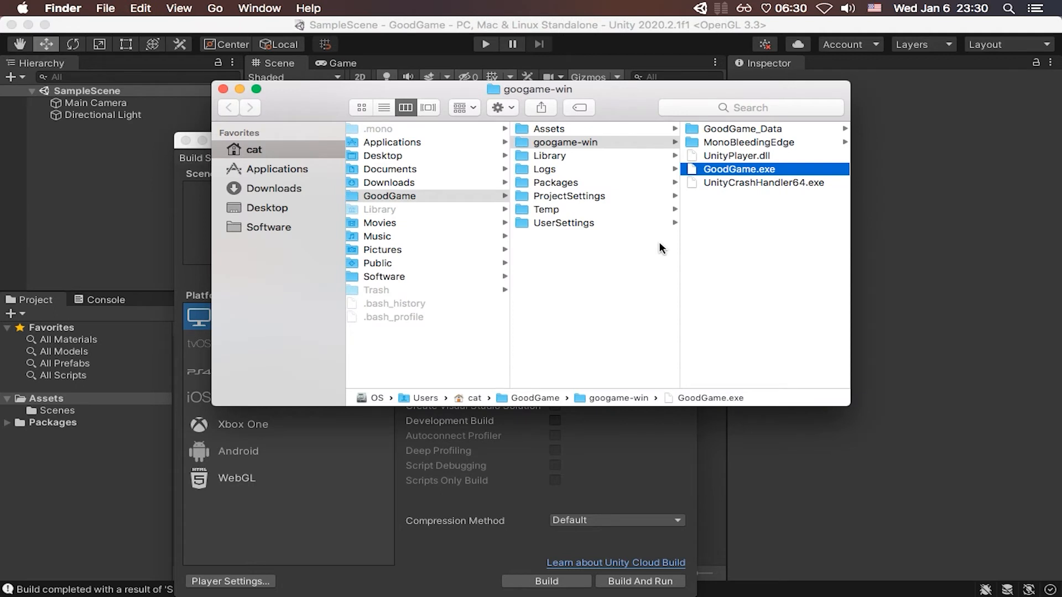
- Examine the build output in the googame-win folder, including its executables, UnityPlayer.dll, and the GoodGame_Data and MonoBleedingEdge folders
{"action": "left_click", "coordinate": [806, 234]}
{"action": "left_click", "coordinate": [728, 170]}
{"action": "left_click", "coordinate": [626, 139]}
{"action": "left_click", "coordinate": [729, 183]}
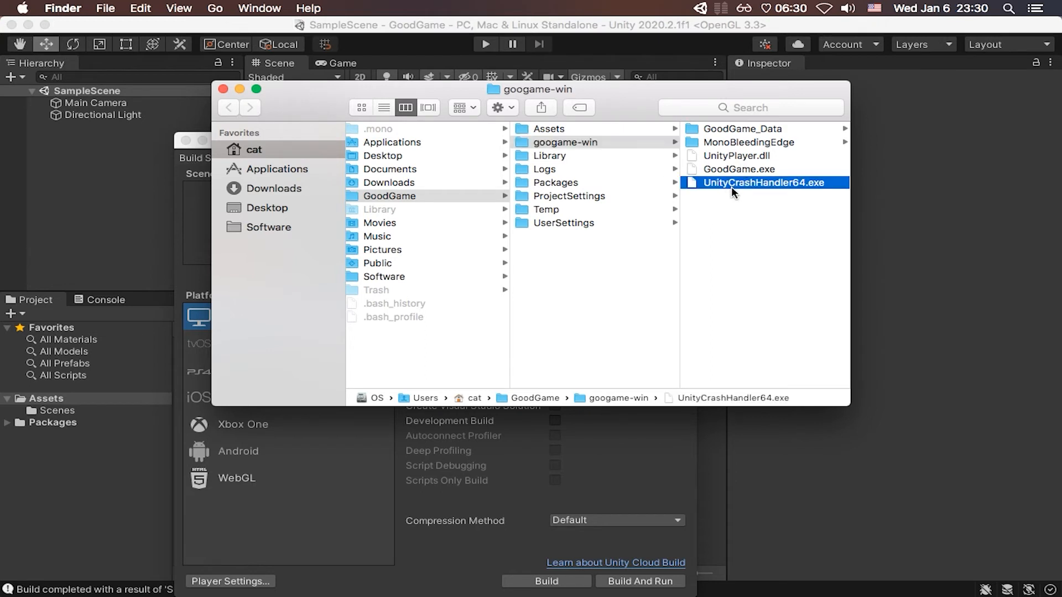
{"action": "left_click", "coordinate": [738, 156]}
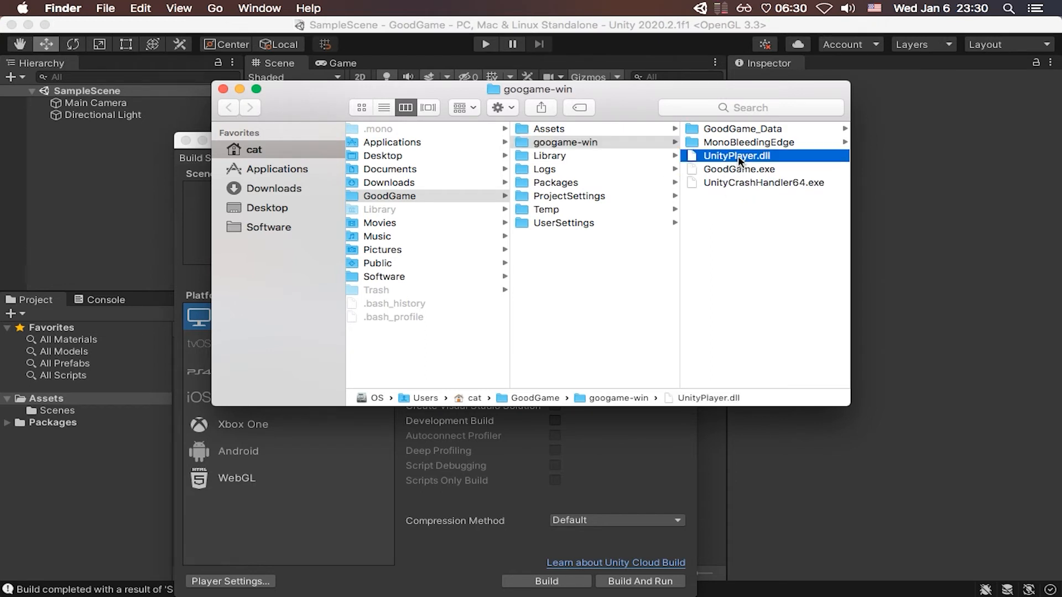
{"action": "left_click", "coordinate": [735, 129]}
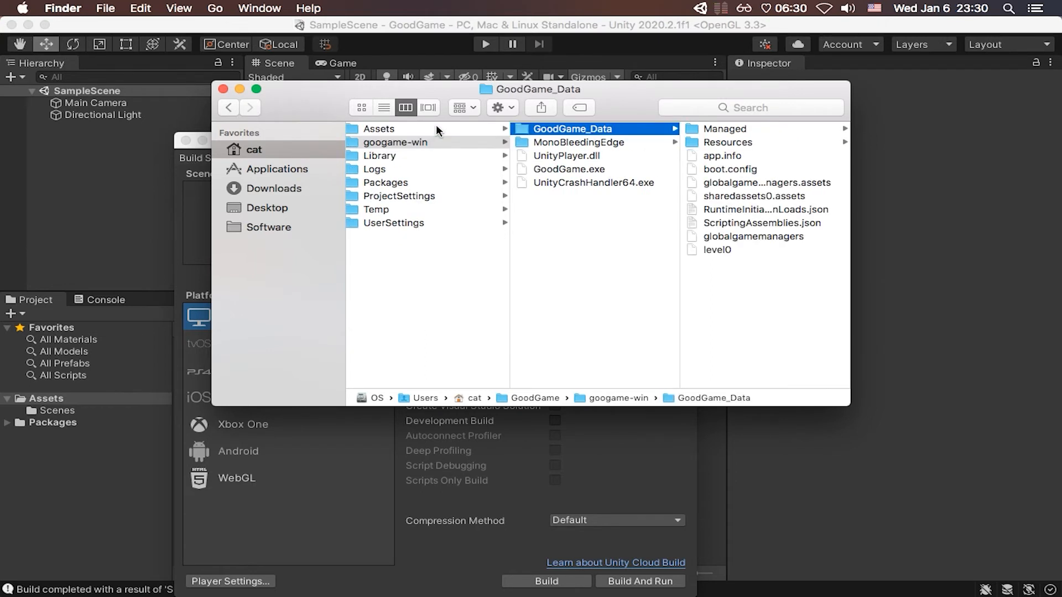
{"action": "left_click", "coordinate": [592, 142]}
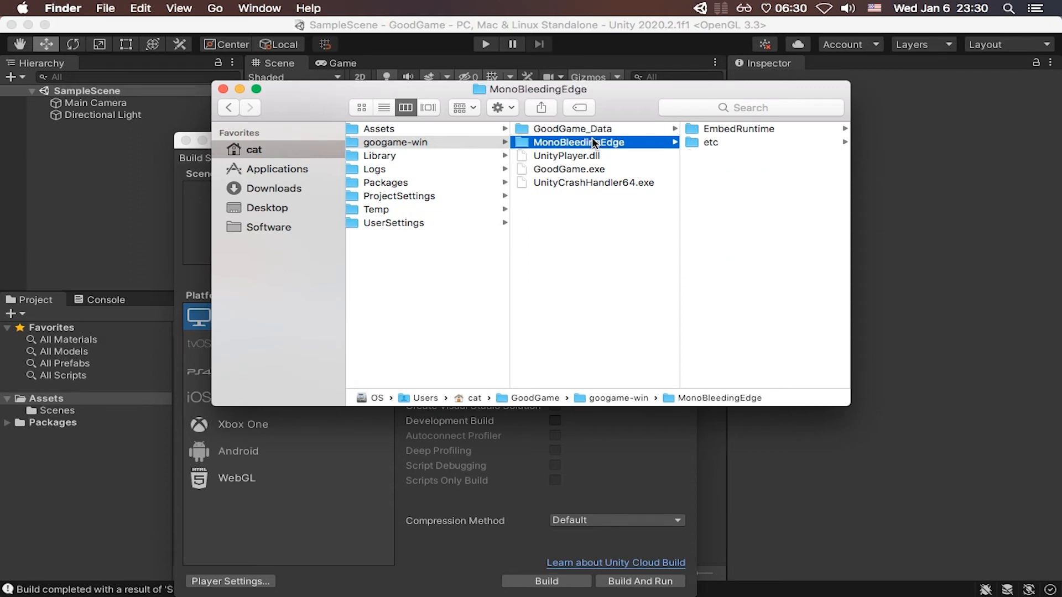
{"action": "left_click", "coordinate": [460, 146]}
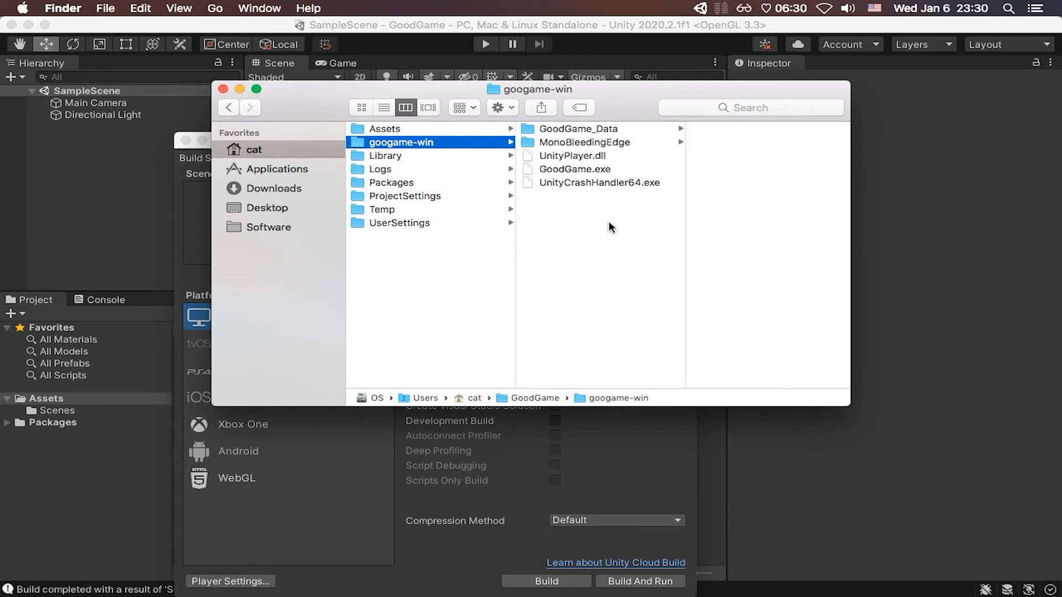
- Try compressing the five items inside googame-win into a zip archive and discard that archive
{"action": "left_click_drag", "start_coordinate": [609, 221], "coordinate": [565, 132]}
{"action": "right_click", "coordinate": [559, 161]}
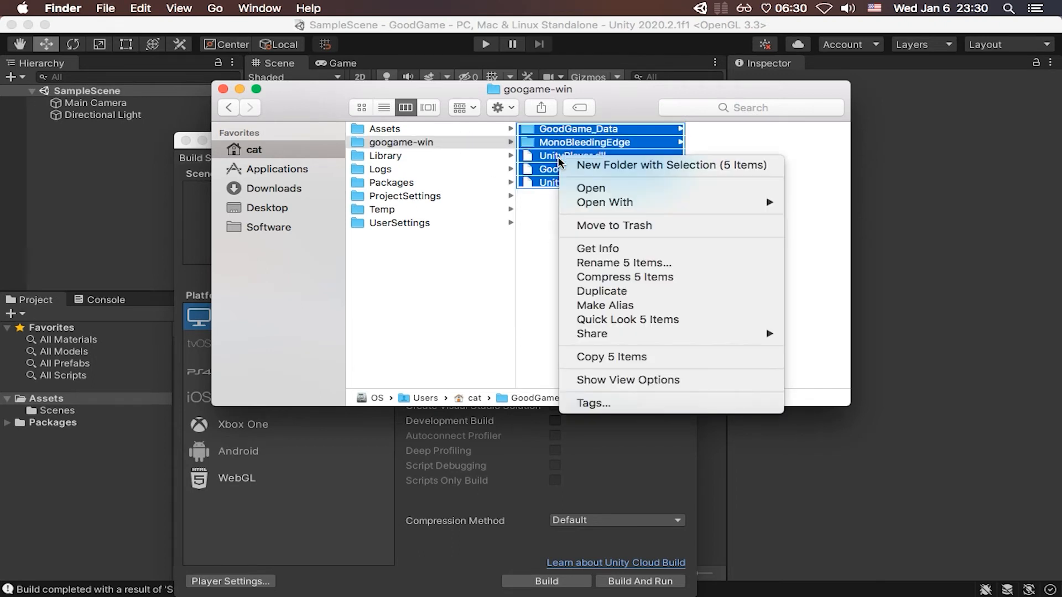
{"action": "left_click", "coordinate": [623, 275]}
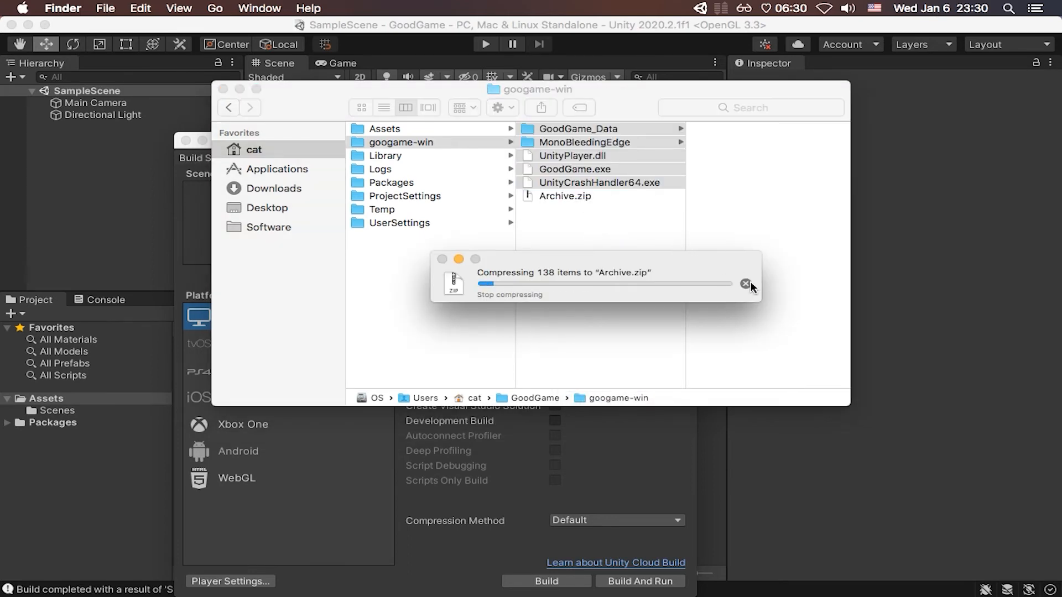
{"action": "left_click", "coordinate": [593, 205]}
{"action": "left_click", "coordinate": [579, 194]}
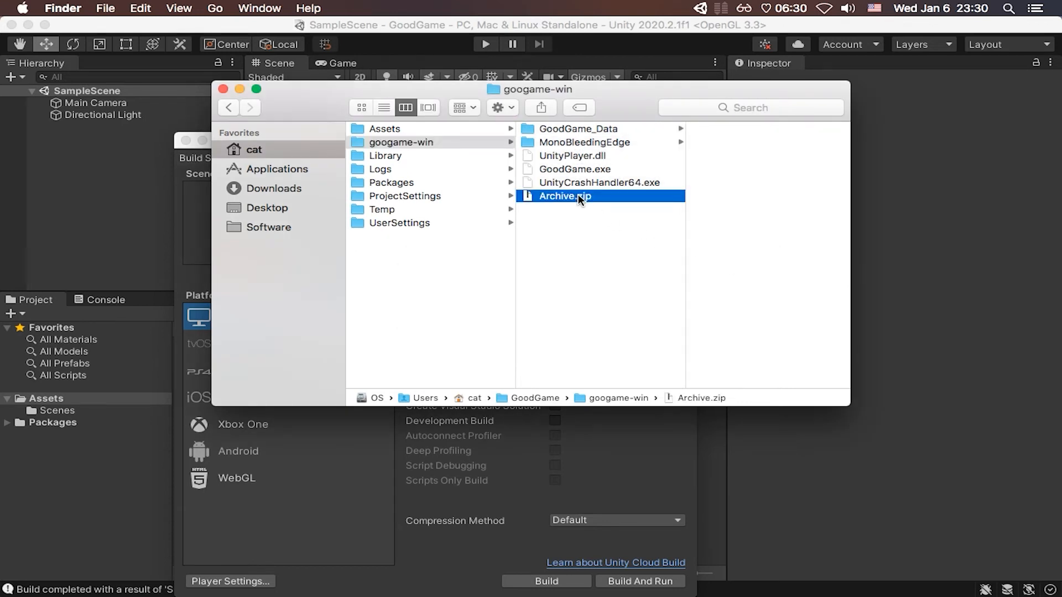
{"action": "key", "text": "super+BackSpace"}
- Compress the whole googame-win folder into a zip archive
{"action": "left_click", "coordinate": [416, 143]}
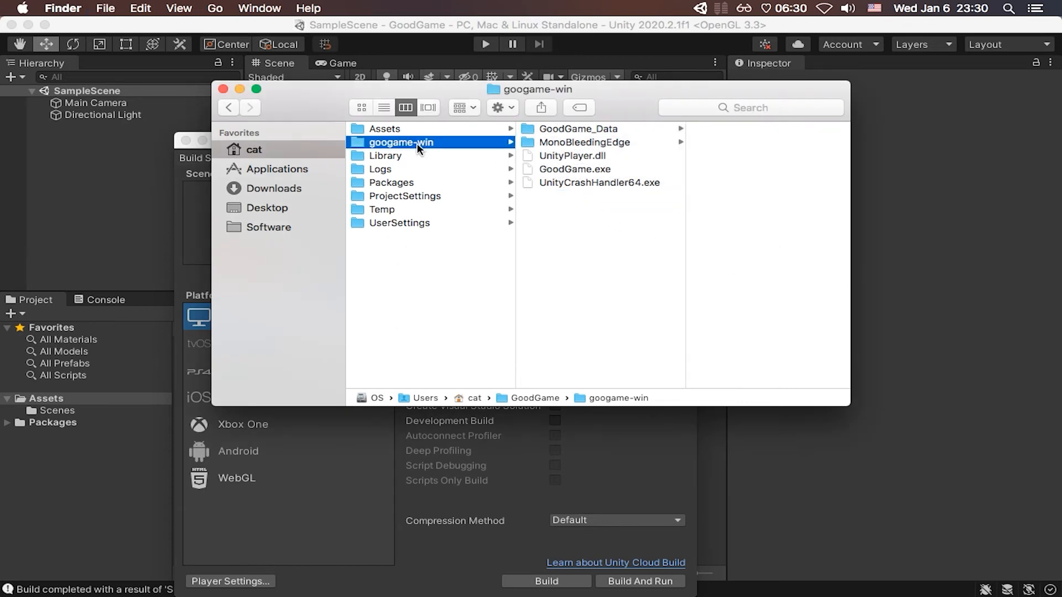
{"action": "left_click", "coordinate": [410, 144]}
{"action": "right_click", "coordinate": [403, 144]}
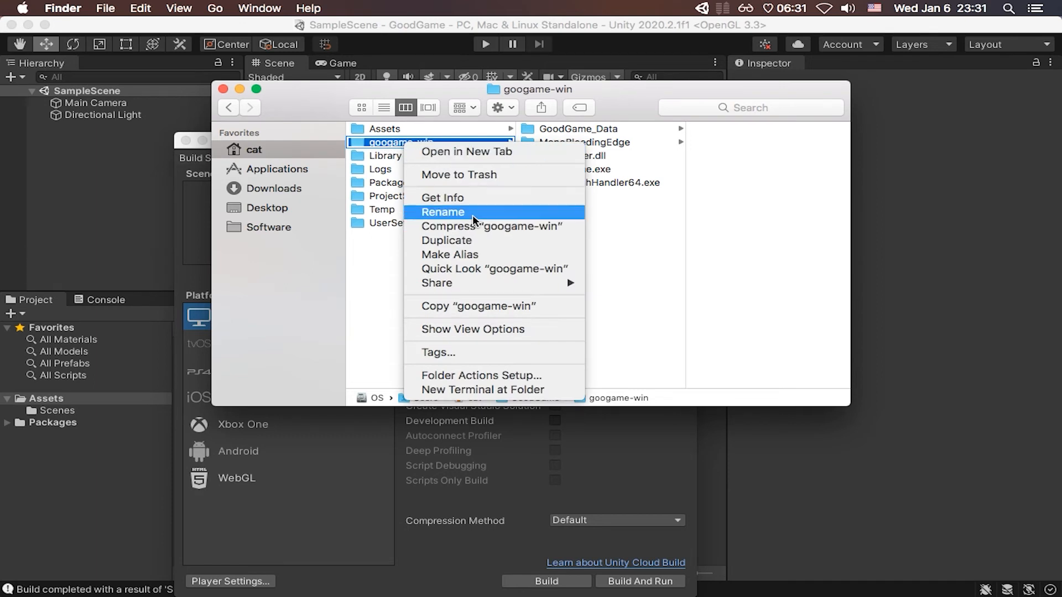
{"action": "left_click", "coordinate": [505, 225]}
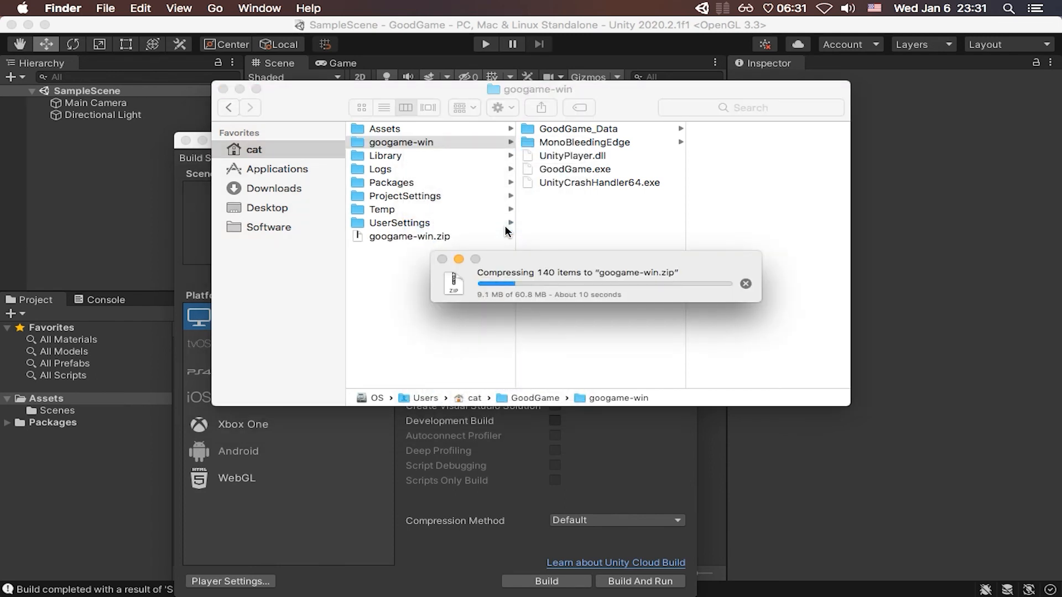
{"action": "left_click_drag", "start_coordinate": [501, 259], "coordinate": [416, 260]}
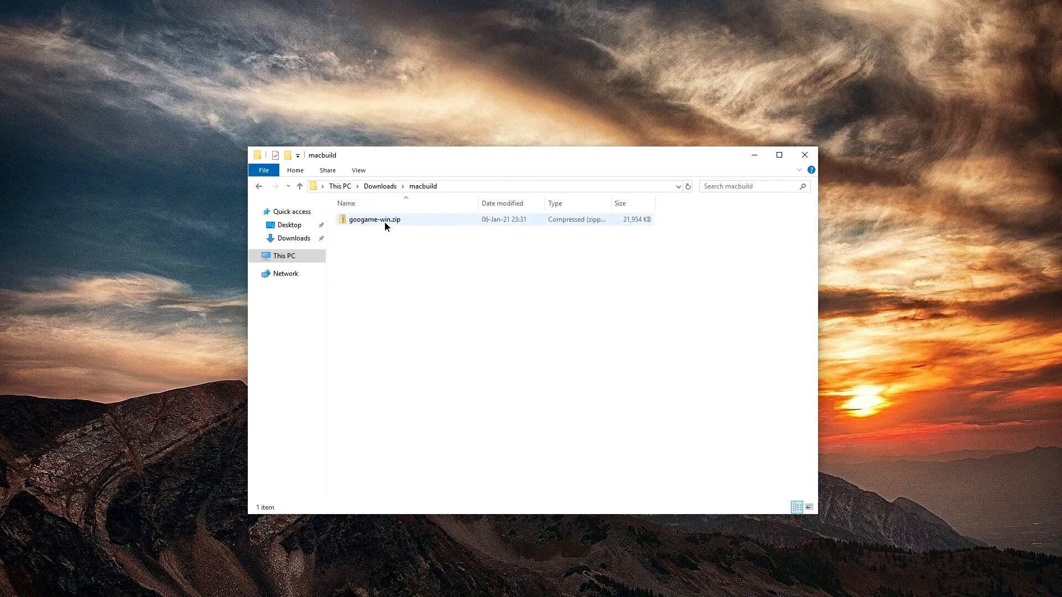
- On the Windows computer, extract googame-win.zip from the macbuild folder to H:\Downloads\macbuild\googame-win and show the extracted files
{"action": "right_click", "coordinate": [385, 222]}
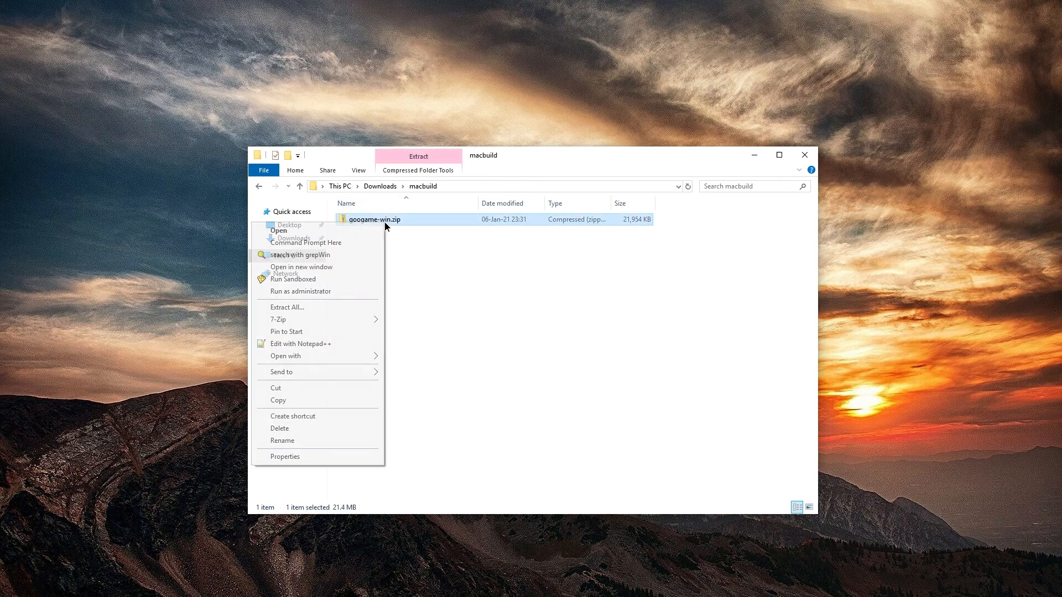
{"action": "left_click", "coordinate": [357, 307]}
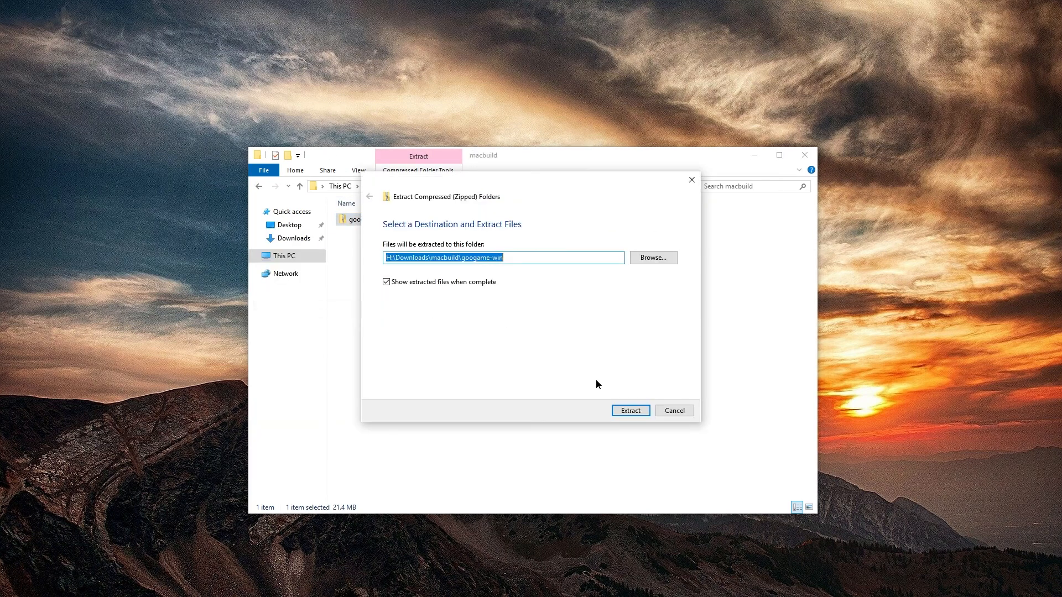
{"action": "left_click", "coordinate": [631, 412]}
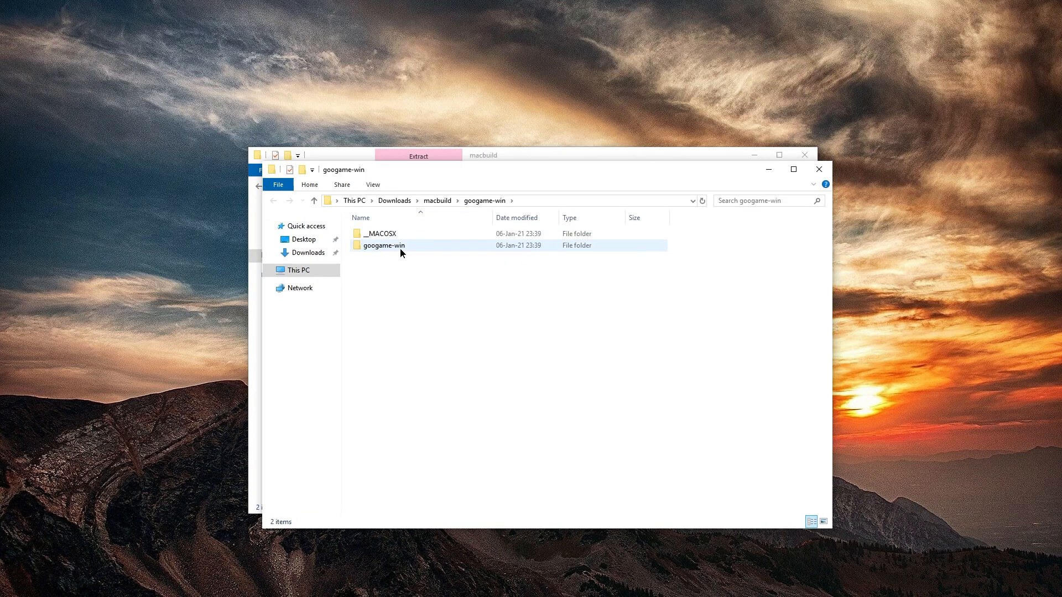
- Run GoodGame.exe from the inner googame-win folder to test the build, and close the game
{"action": "double_click", "coordinate": [400, 248]}
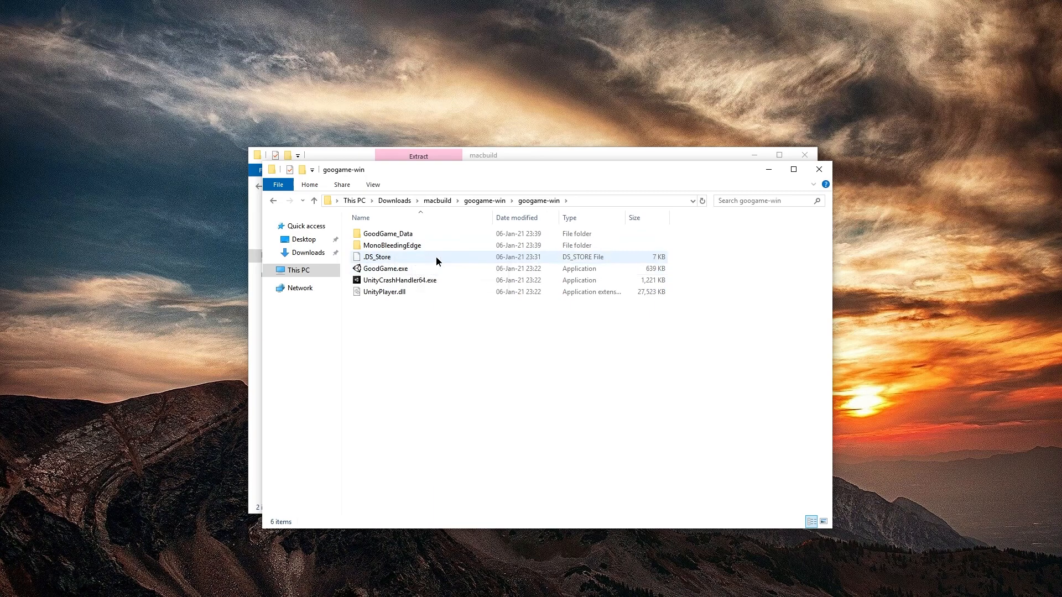
{"action": "double_click", "coordinate": [387, 269]}
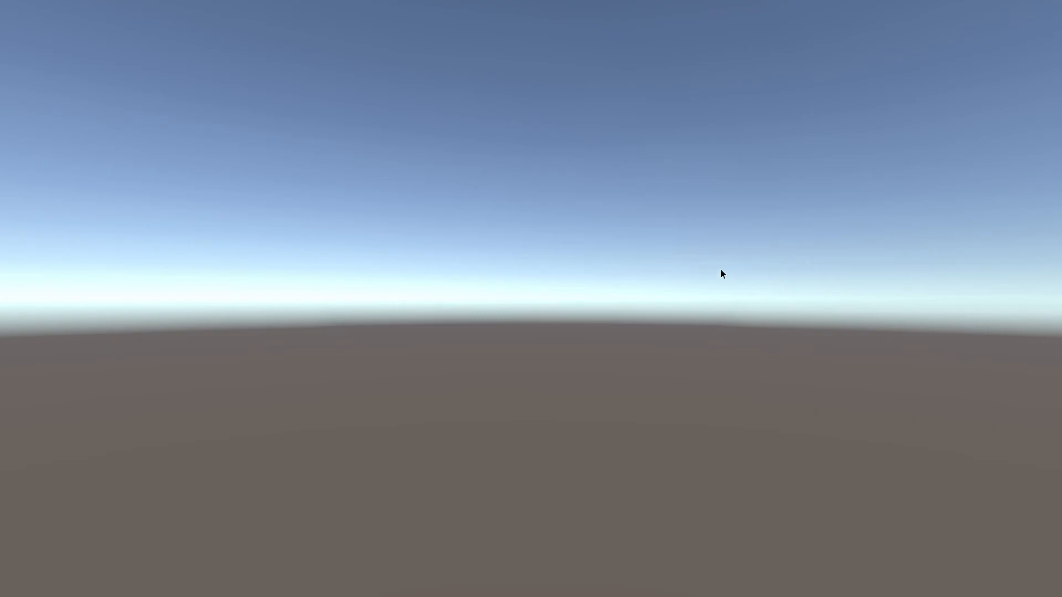
{"action": "key", "text": "alt+F4"}
{"action": "left_click", "coordinate": [541, 345]}
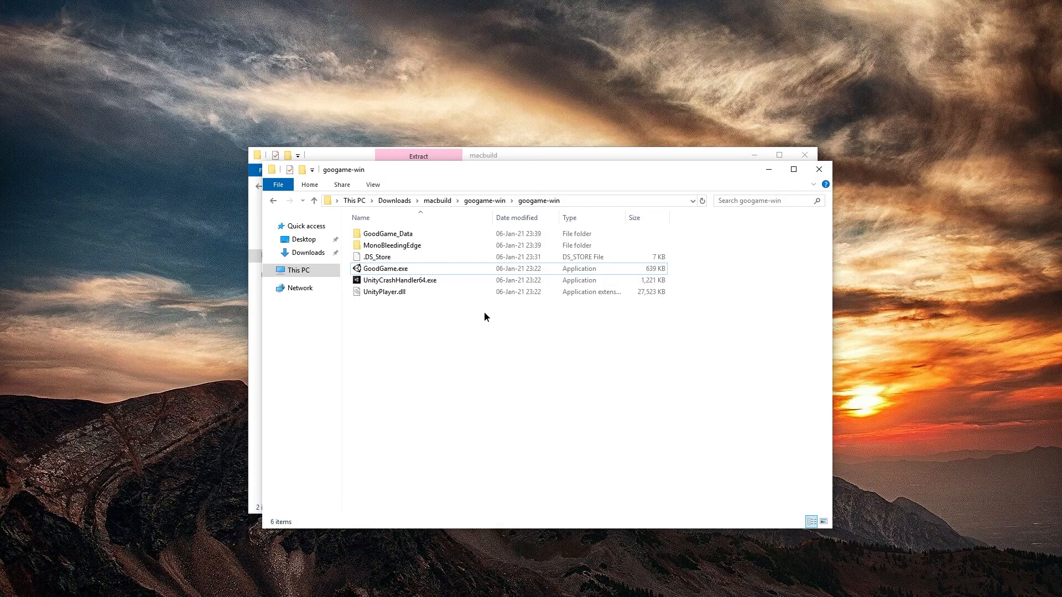
- Permanently delete everything in the inner googame-win folder except GoodGame.exe and try running the executable on its own
{"action": "left_click_drag", "start_coordinate": [457, 292], "coordinate": [428, 280]}
{"action": "left_click", "coordinate": [393, 258], "text": "ctrl"}
{"action": "left_click", "coordinate": [393, 246], "text": "ctrl"}
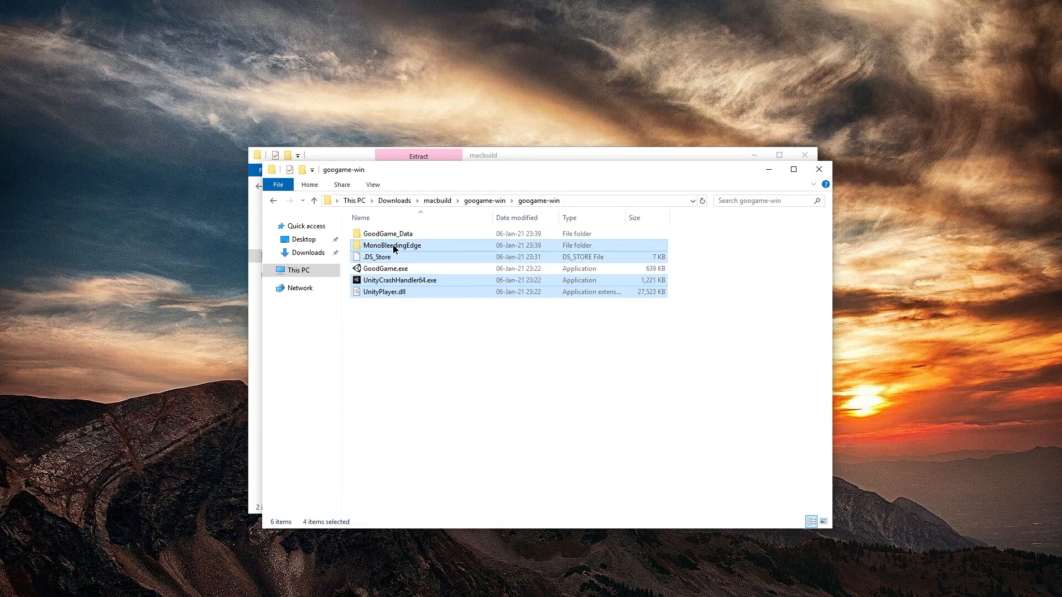
{"action": "left_click", "coordinate": [394, 235], "text": "ctrl"}
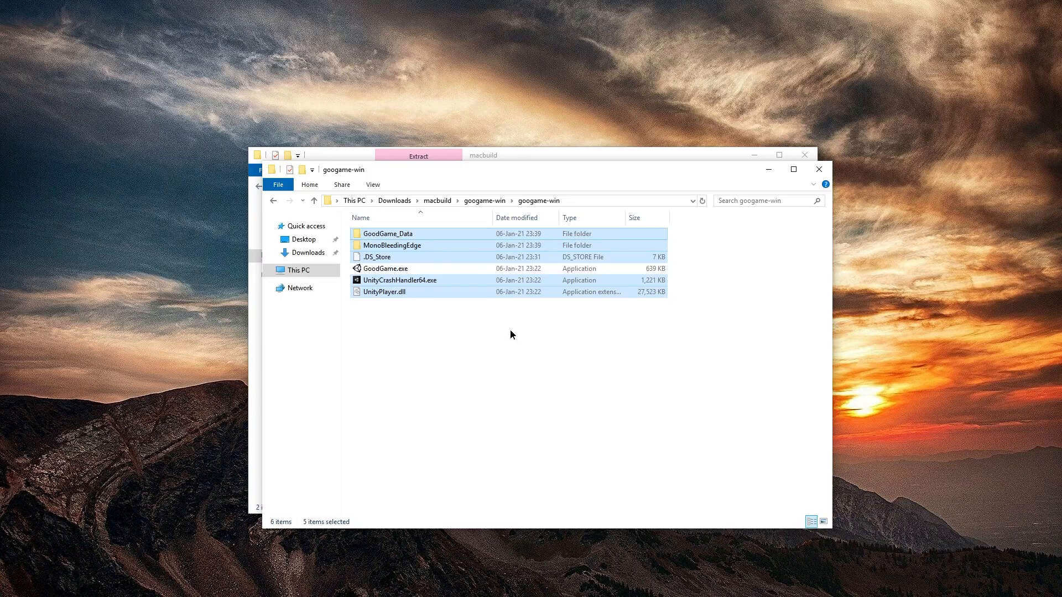
{"action": "key", "text": "shift+Delete"}
{"action": "key", "text": "Return"}
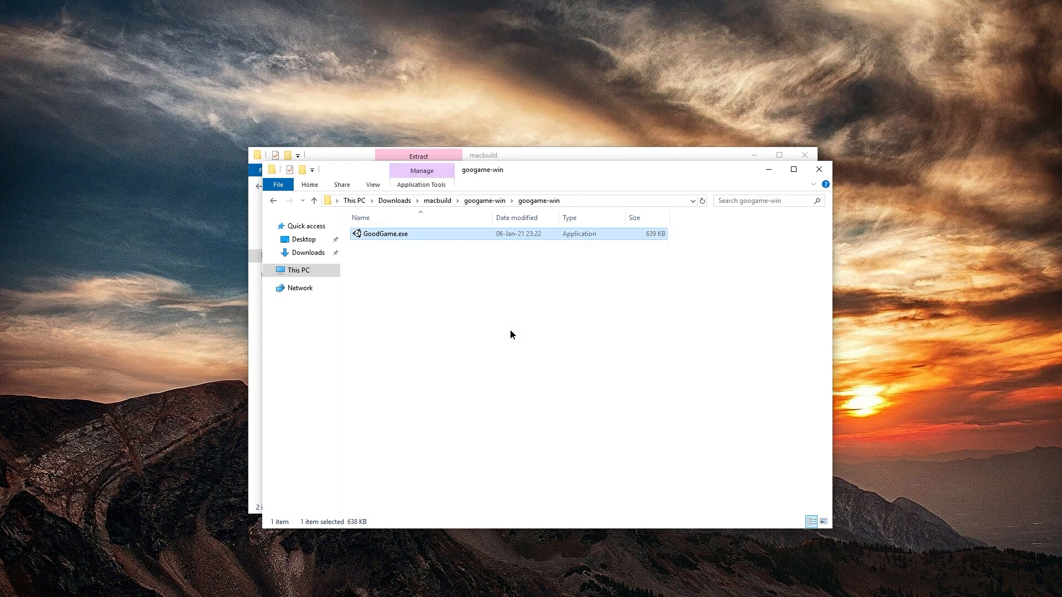
{"action": "key", "text": "Return"}
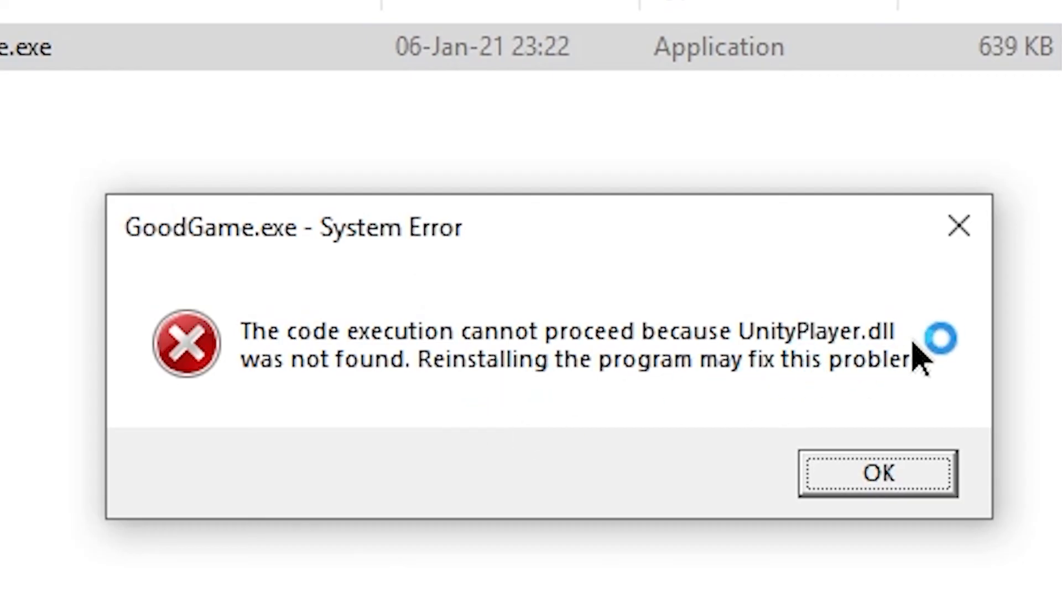
{"action": "left_click", "coordinate": [878, 483]}
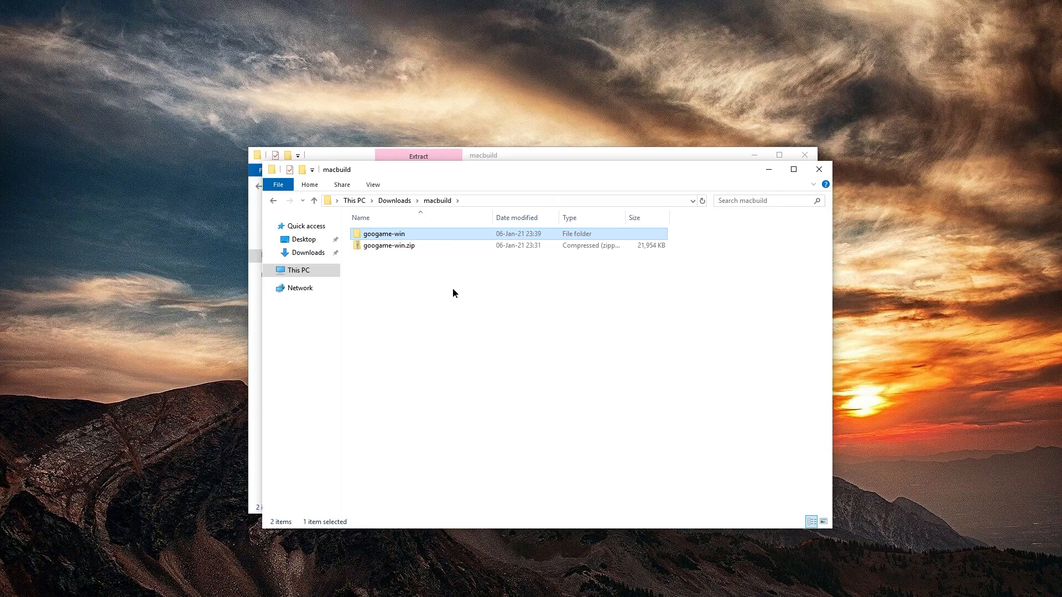
- Delete the extracted googame-win folder from macbuild and select googame-win.zip
{"action": "left_click", "coordinate": [453, 293]}
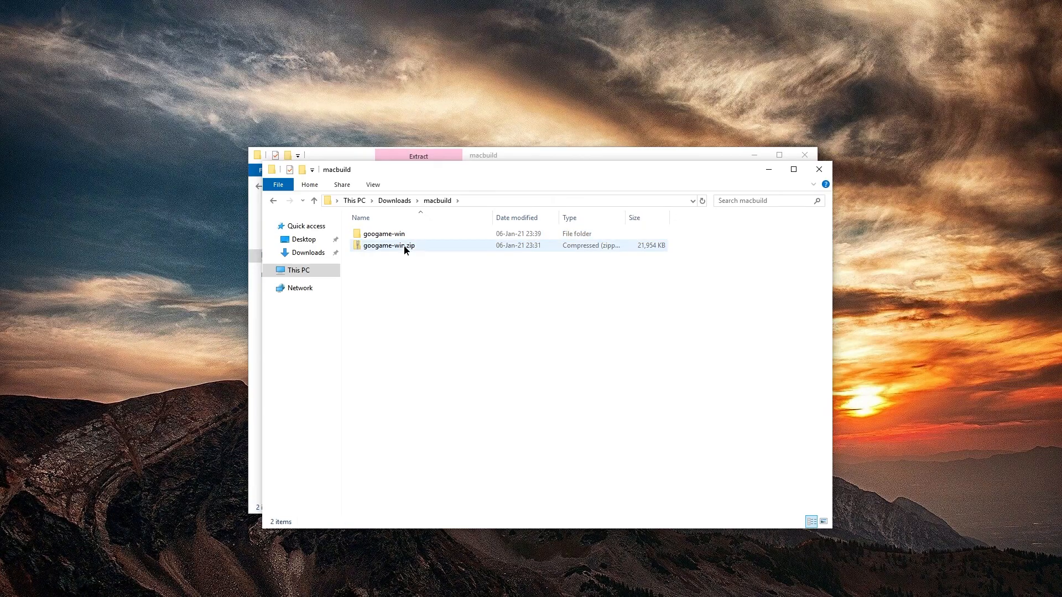
{"action": "left_click", "coordinate": [402, 236]}
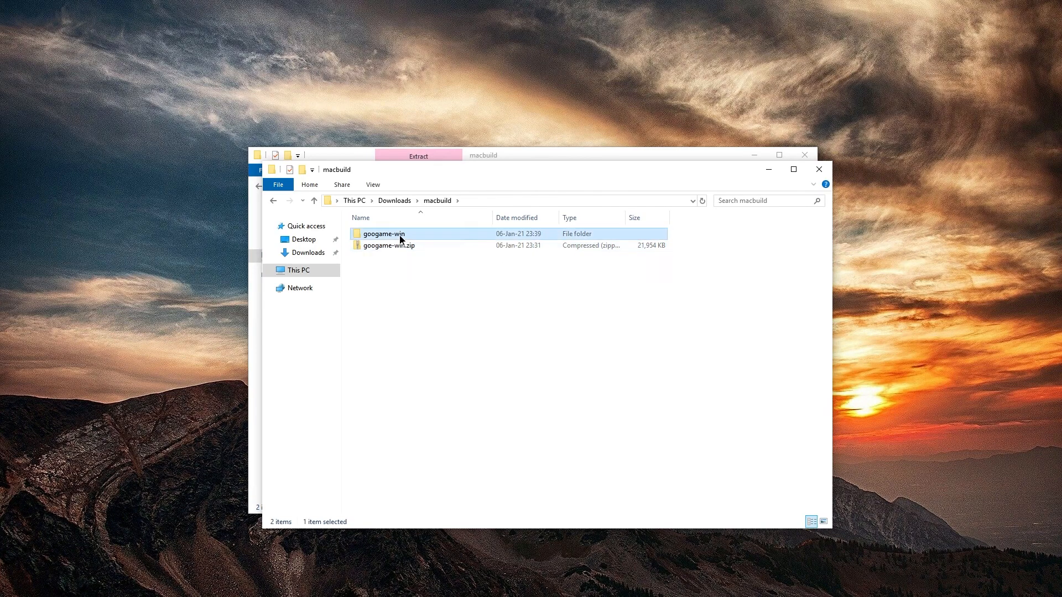
{"action": "key", "text": "Delete"}
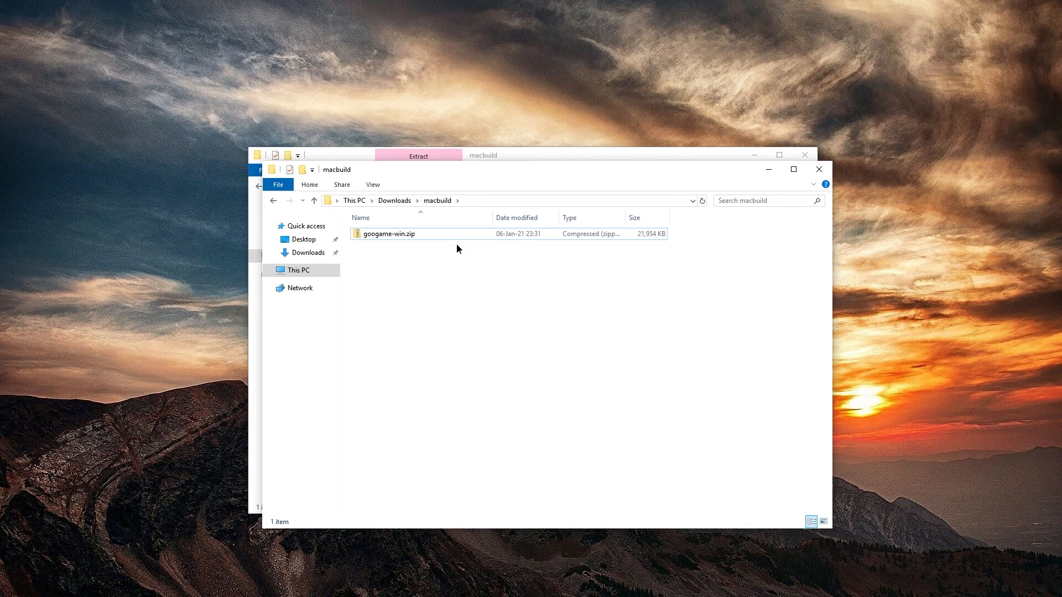
{"action": "left_click", "coordinate": [391, 235]}
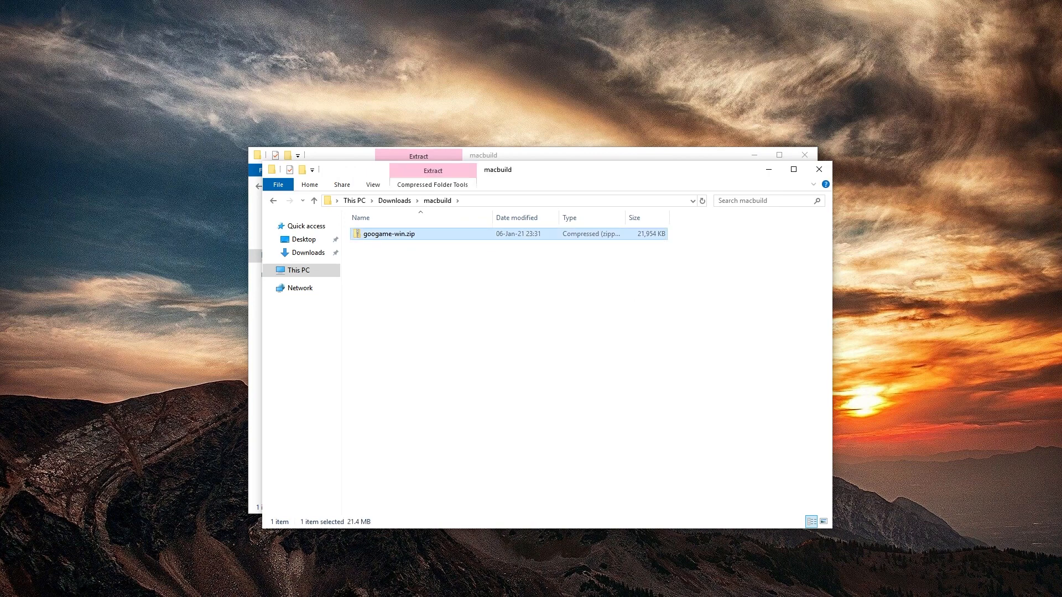